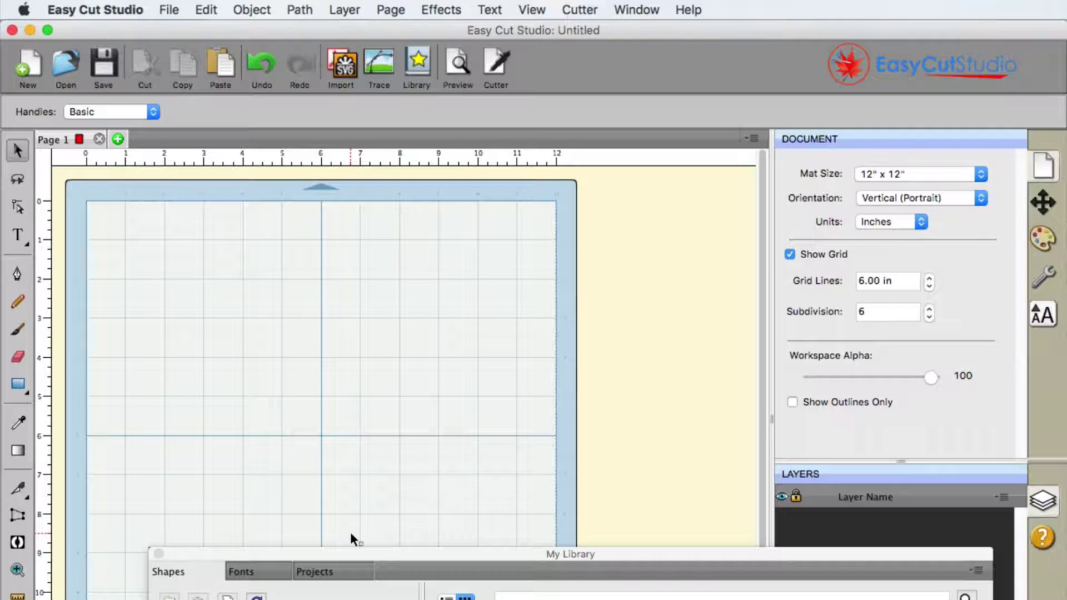
# Step: Draw a tall rectangle about 6.7 by 8.1 inches on the mat
pyautogui.click(21, 385)
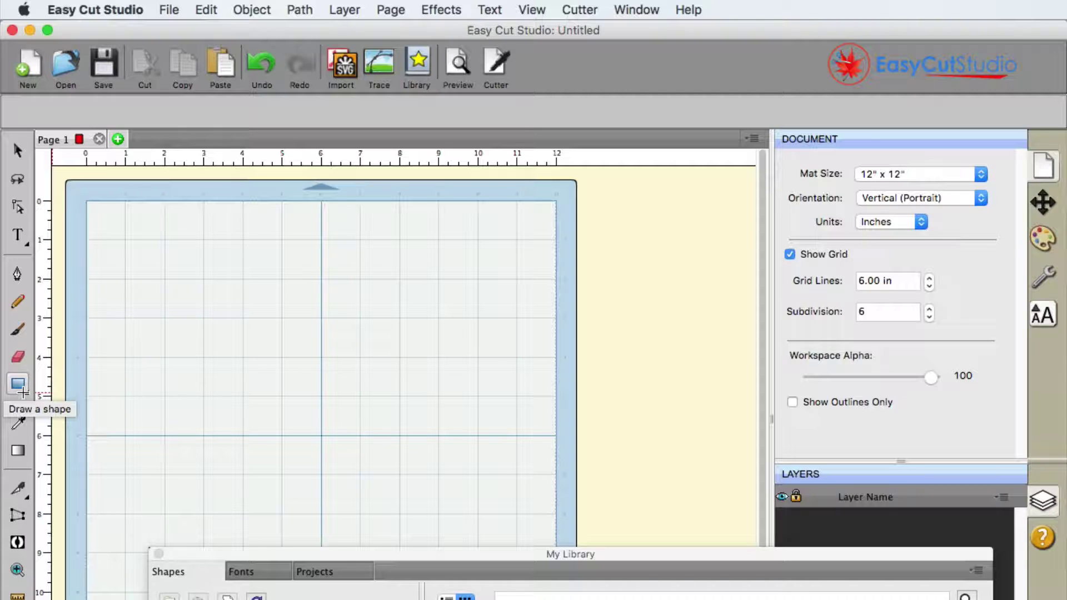
pyautogui.click(23, 393)
pyautogui.moveTo(164, 233)
pyautogui.mouseDown()
pyautogui.moveTo(287, 286)
pyautogui.moveTo(419, 470)
pyautogui.moveTo(427, 549)
pyautogui.mouseUp()
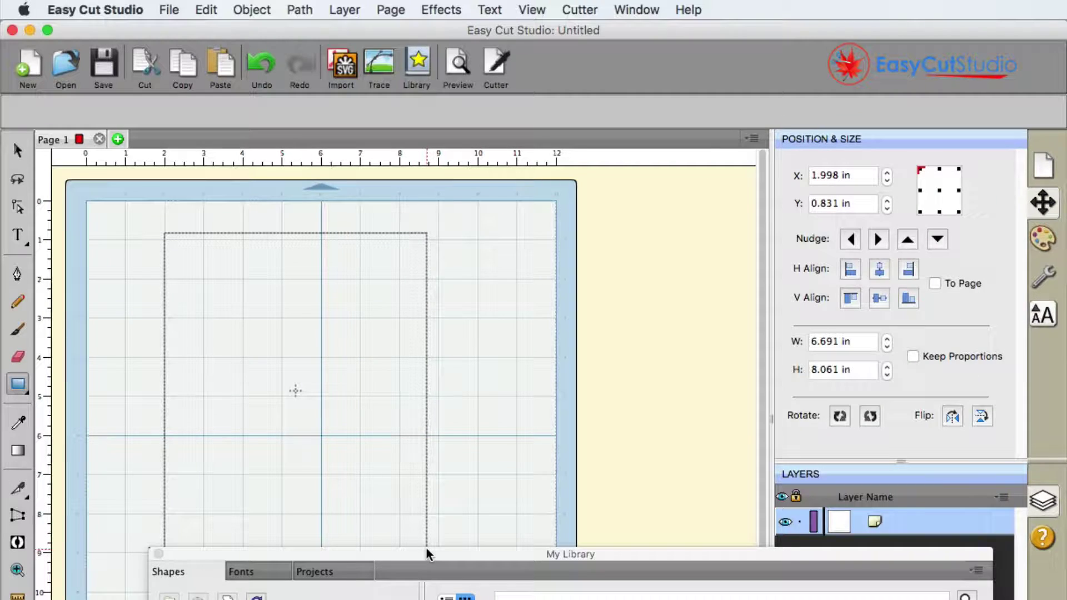
# Step: Give the rectangle a solid blue Color fill, keeping its black stroke
pyautogui.click(1048, 240)
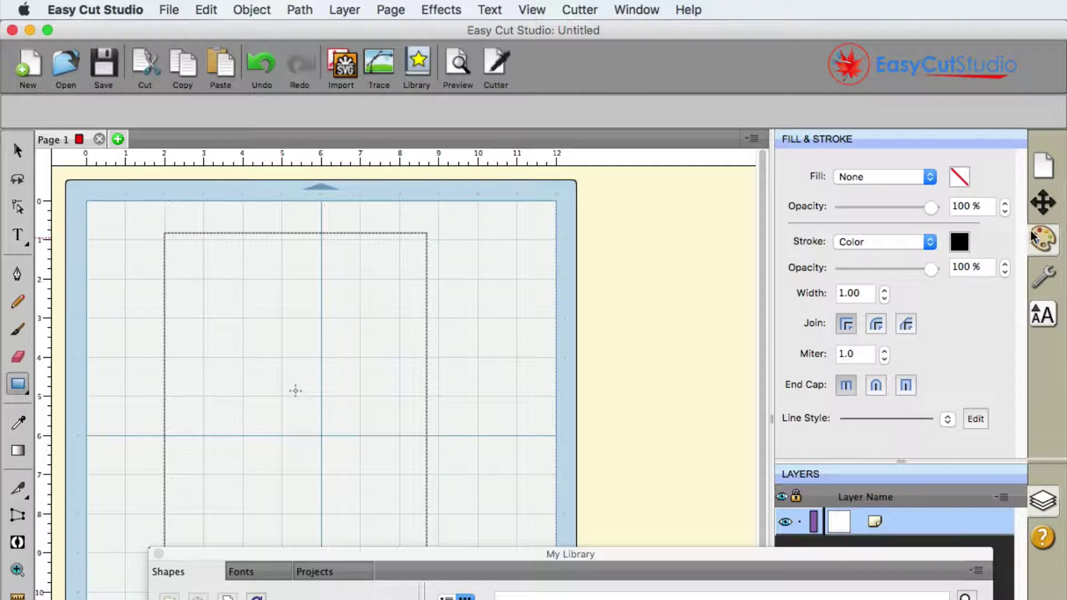
pyautogui.click(882, 178)
pyautogui.click(879, 193)
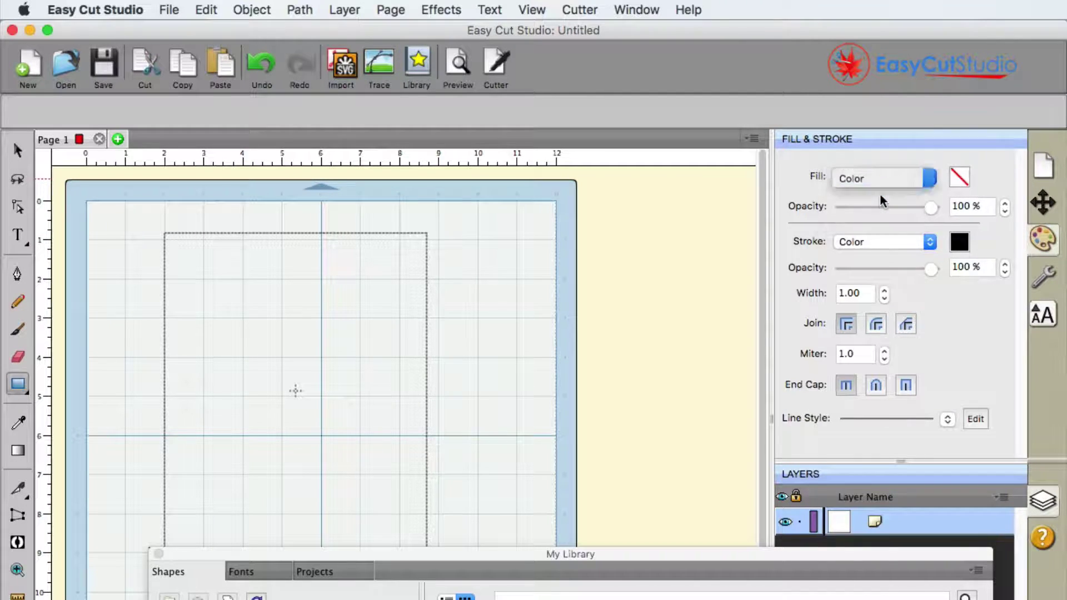
pyautogui.click(960, 176)
pyautogui.click(836, 413)
pyautogui.click(900, 454)
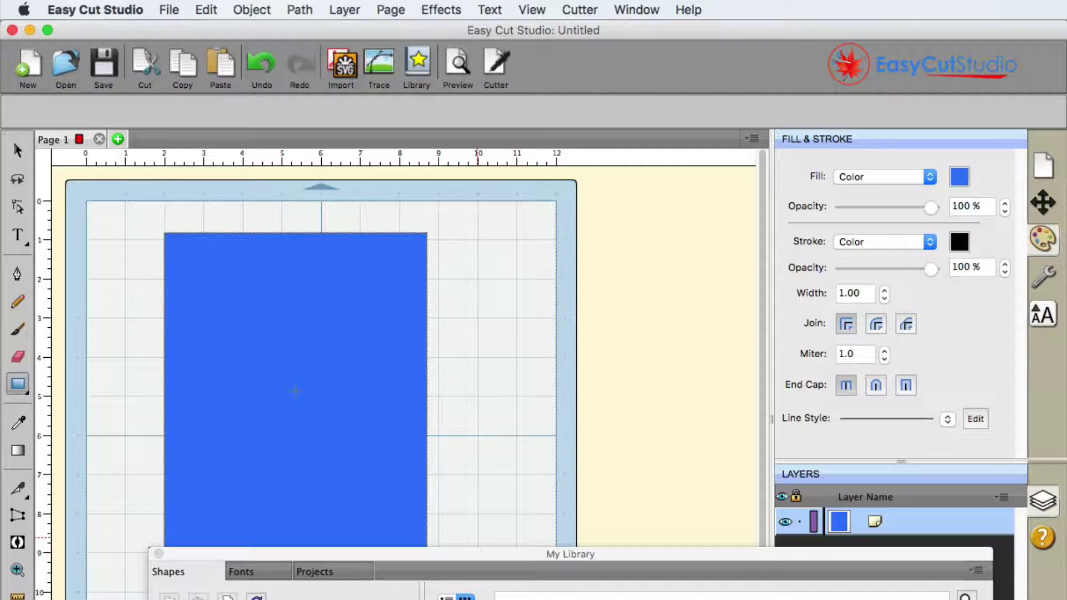
# Step: Add the Createinspain Designs Frame 2 shape onto the blue rectangle and move the library aside
pyautogui.moveTo(542, 555); pyautogui.dragTo(515, 511)
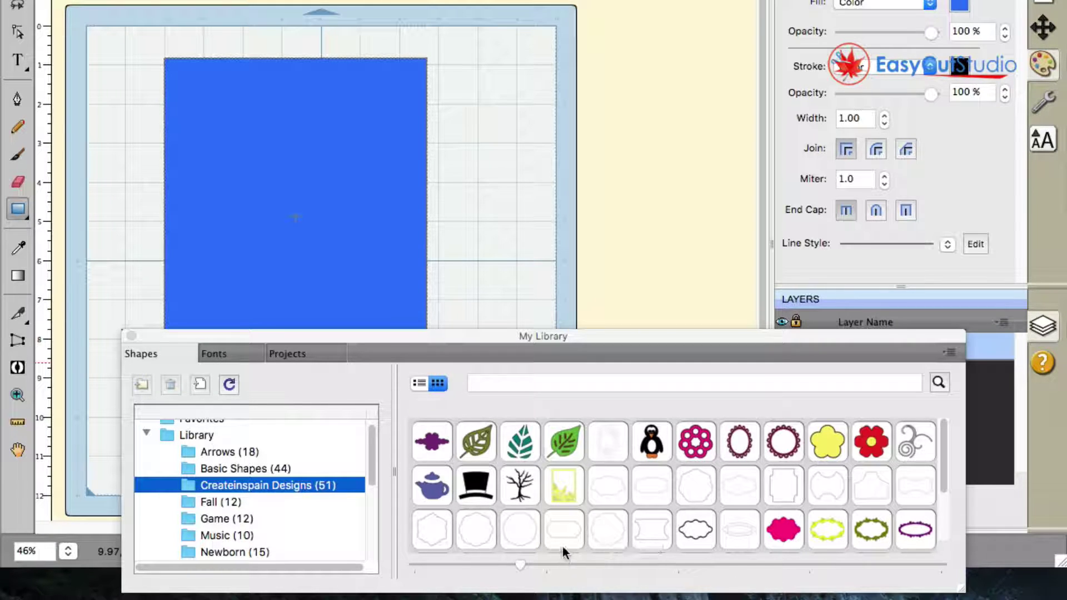
pyautogui.moveTo(559, 532)
pyautogui.doubleClick(559, 533)
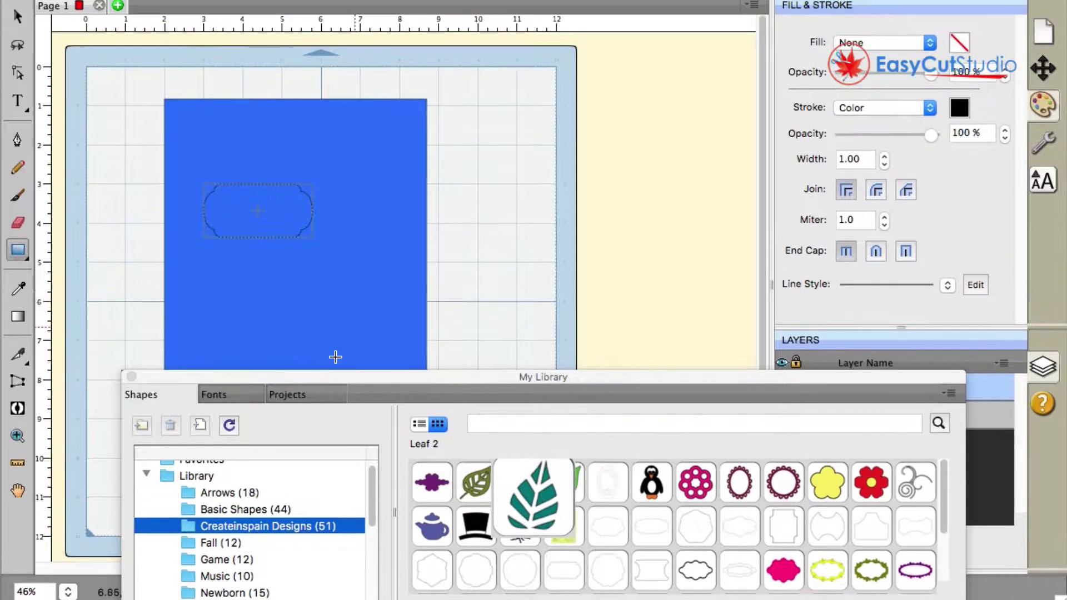
pyautogui.moveTo(288, 383); pyautogui.dragTo(319, 468)
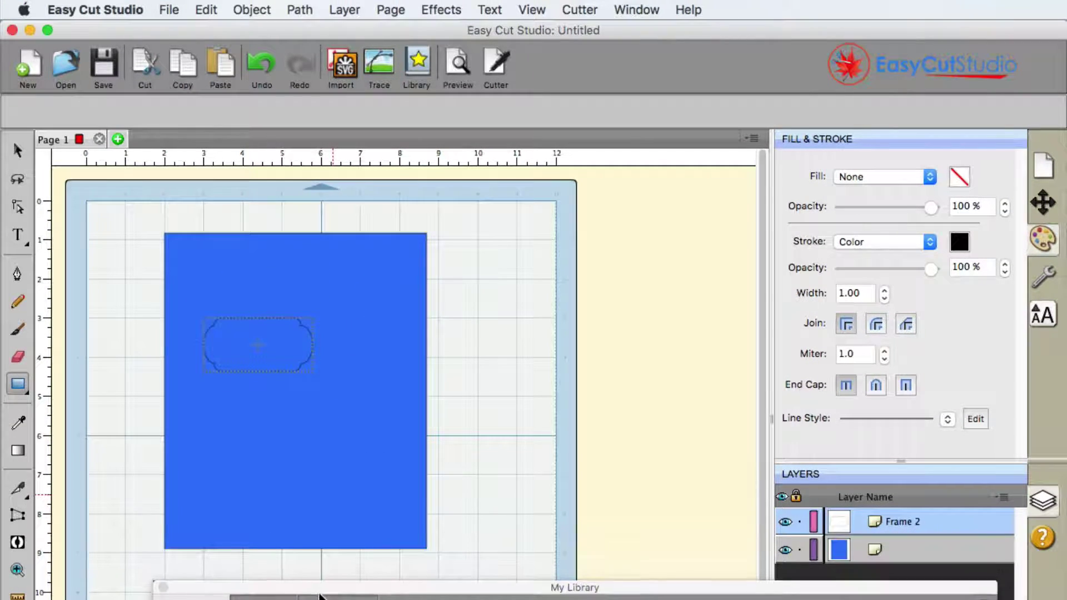
pyautogui.moveTo(320, 598); pyautogui.dragTo(320, 599)
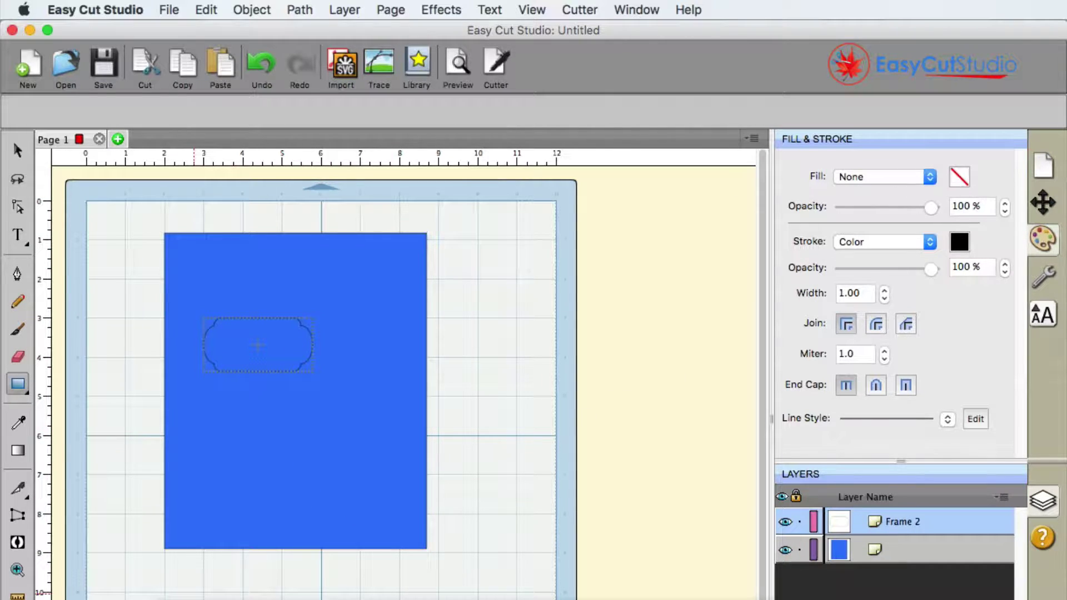
# Step: Fill the frame solid white, enlarge it, rotate it 90° upright and move it upper right
pyautogui.click(878, 177)
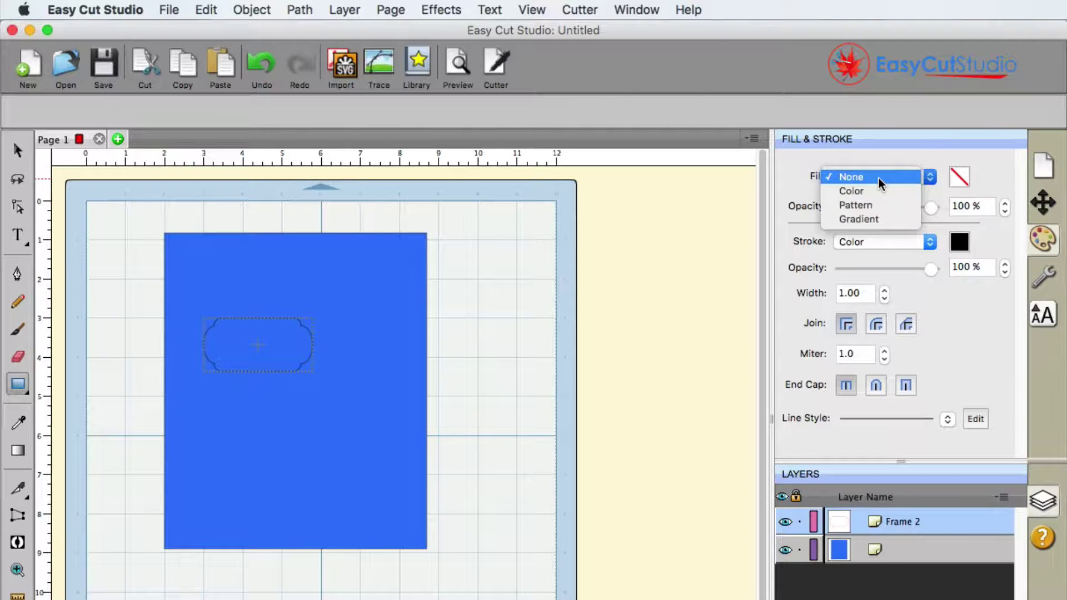
pyautogui.click(876, 192)
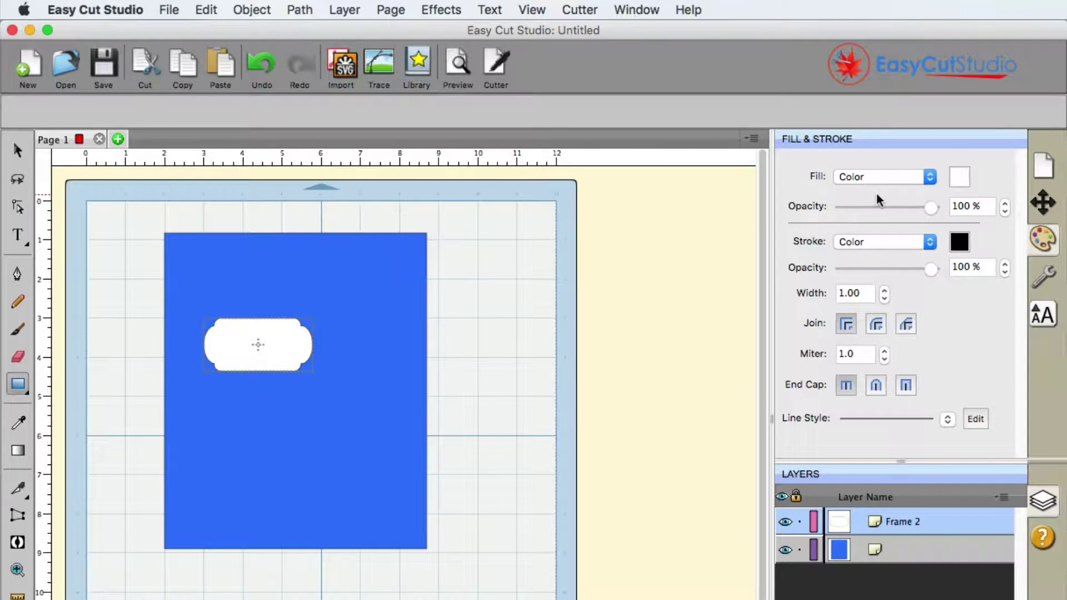
pyautogui.click(18, 151)
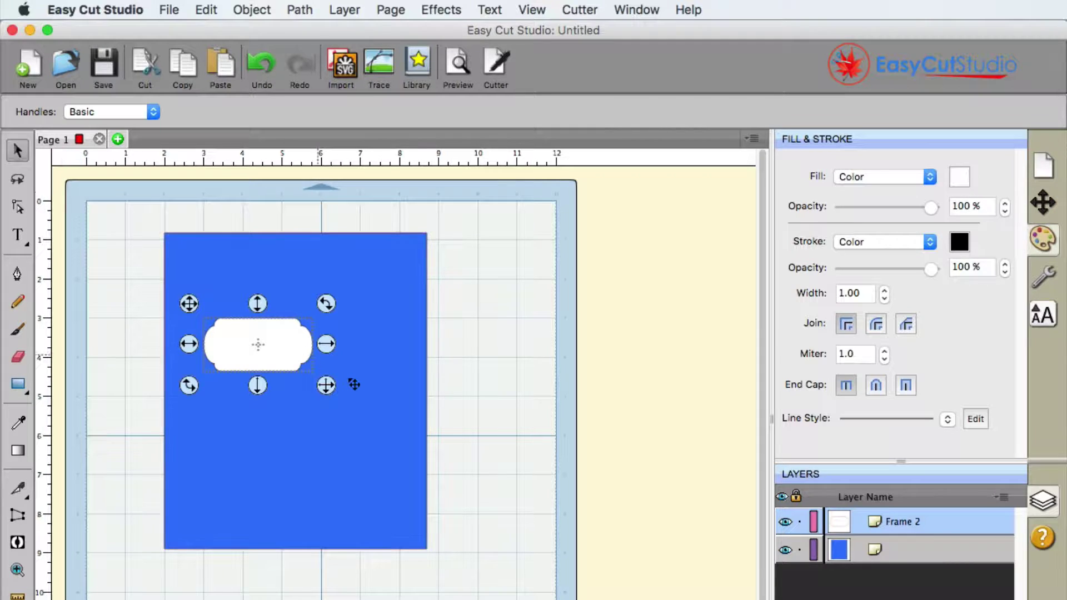
pyautogui.moveTo(329, 386); pyautogui.dragTo(360, 331)
pyautogui.moveTo(393, 248); pyautogui.dragTo(383, 463)
pyautogui.moveTo(339, 353); pyautogui.dragTo(375, 341)
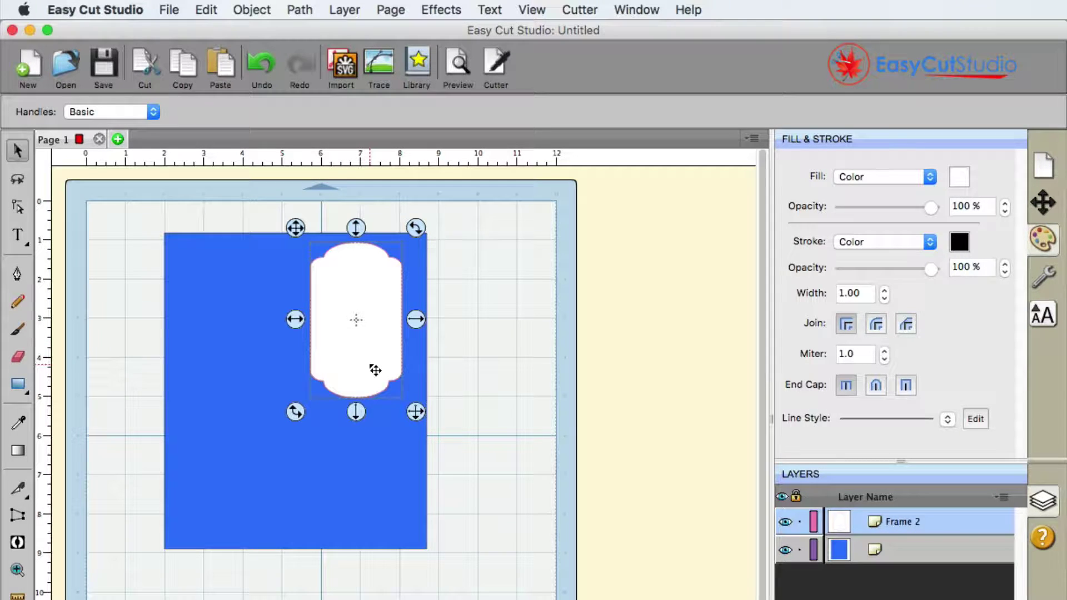
# Step: Apply an inverse Lattice effect to the frame: 0.100 in width, 0.300 in gap, 30° angle
pyautogui.click(448, 12)
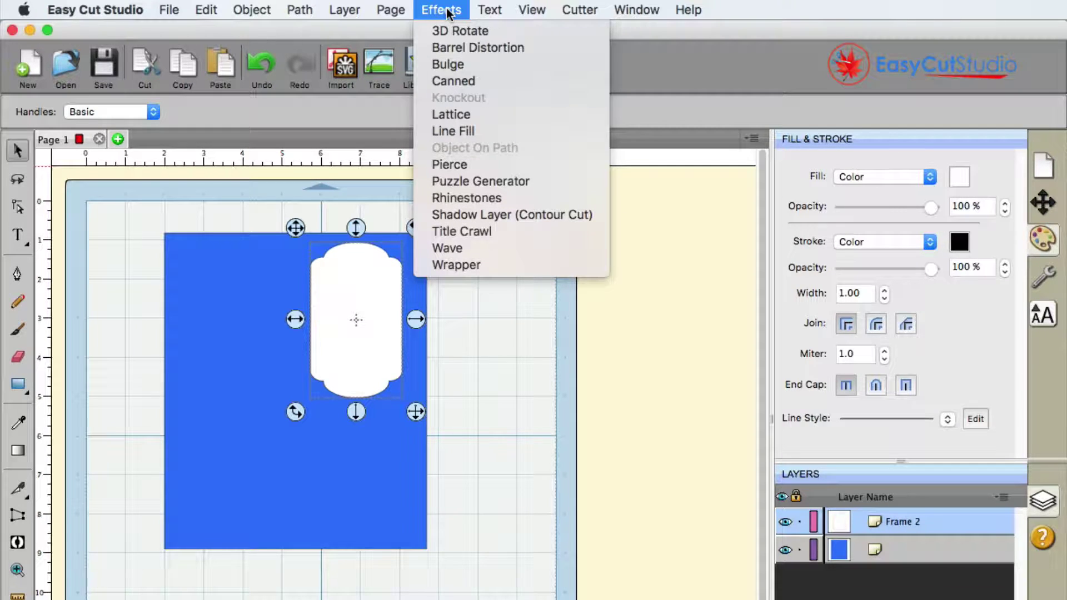
pyautogui.click(466, 119)
pyautogui.moveTo(716, 341); pyautogui.dragTo(654, 213)
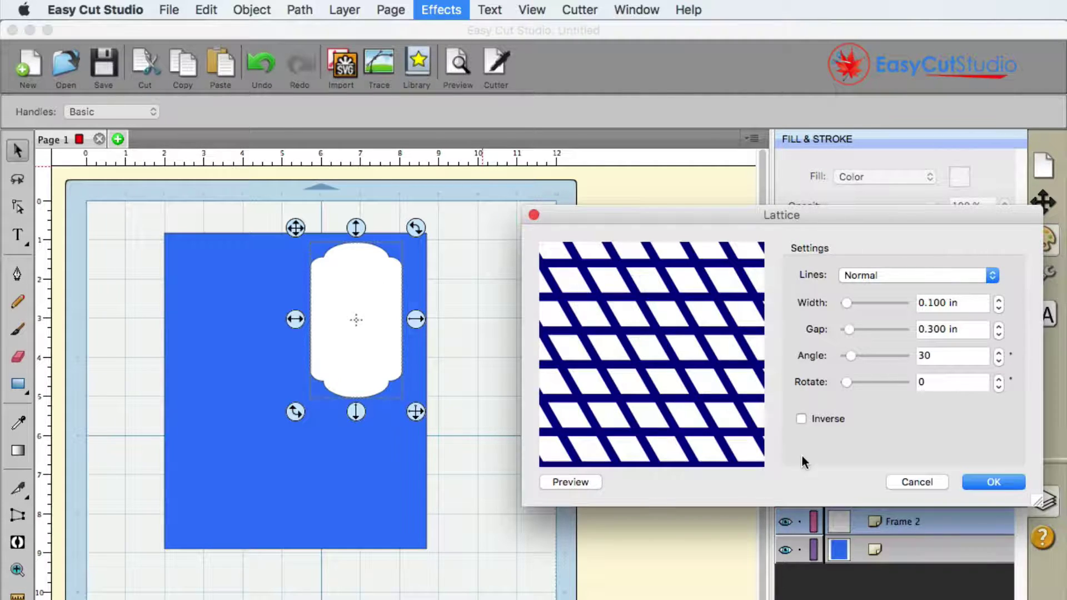
pyautogui.click(804, 420)
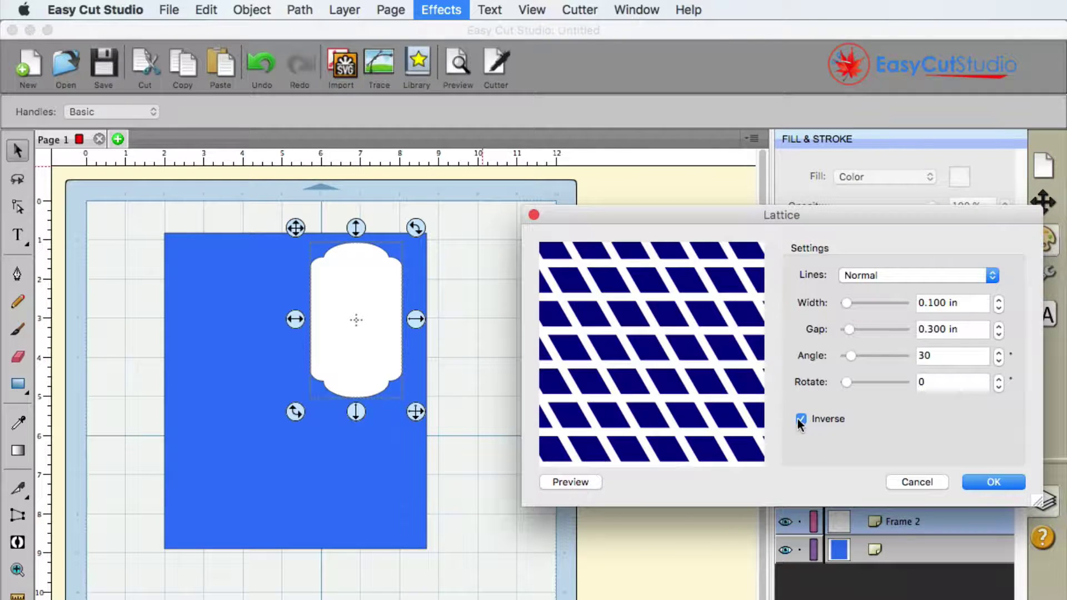
pyautogui.click(575, 482)
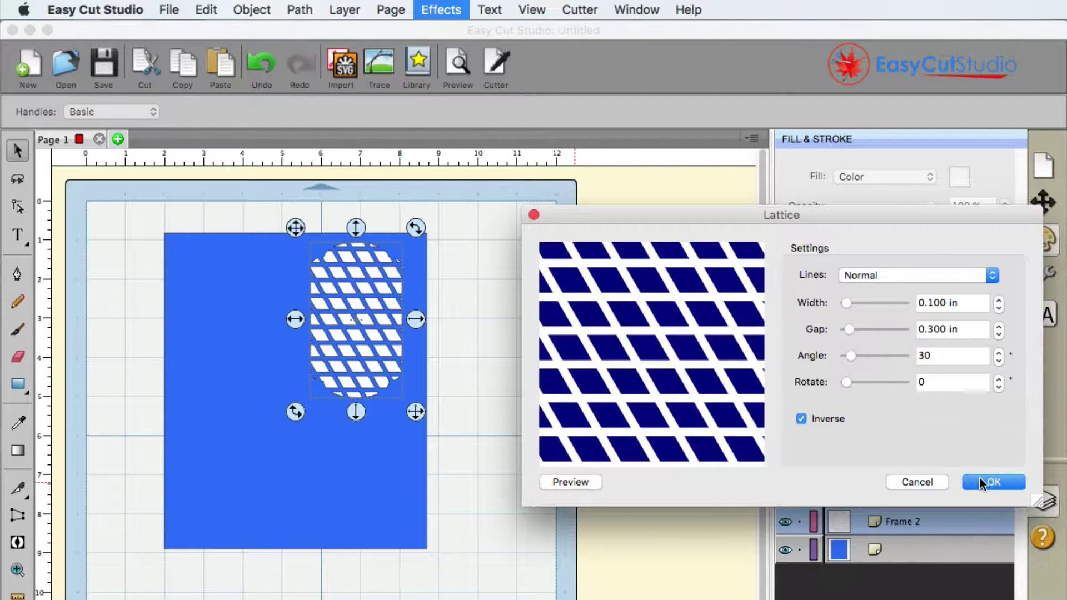
pyautogui.click(993, 485)
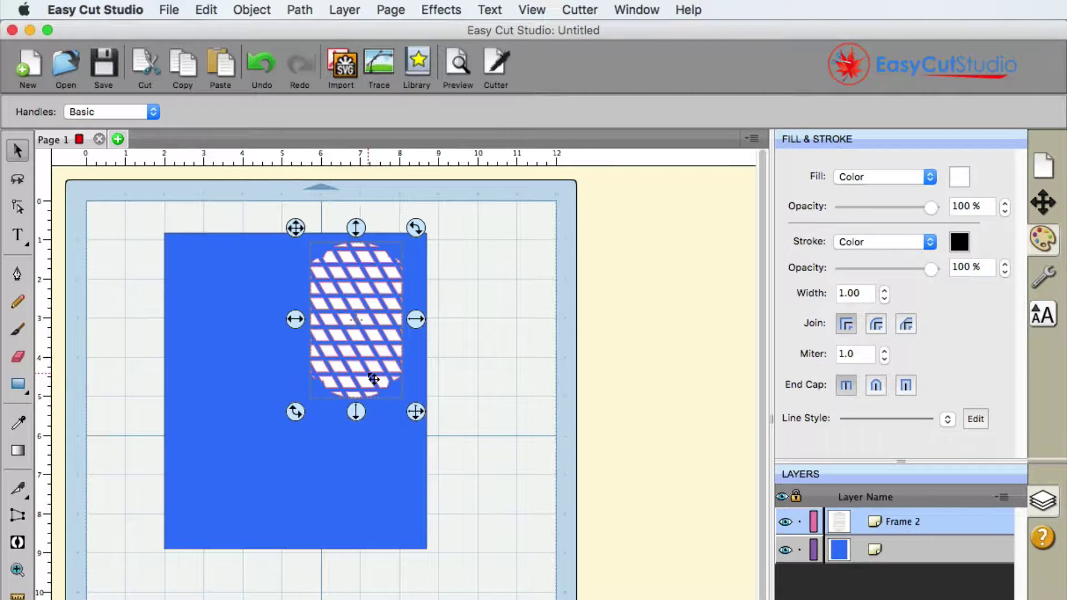
# Step: Nudge the latticed frame into place, select it with the rectangle, and merge them via Object > Merge
pyautogui.moveTo(373, 379); pyautogui.dragTo(364, 384)
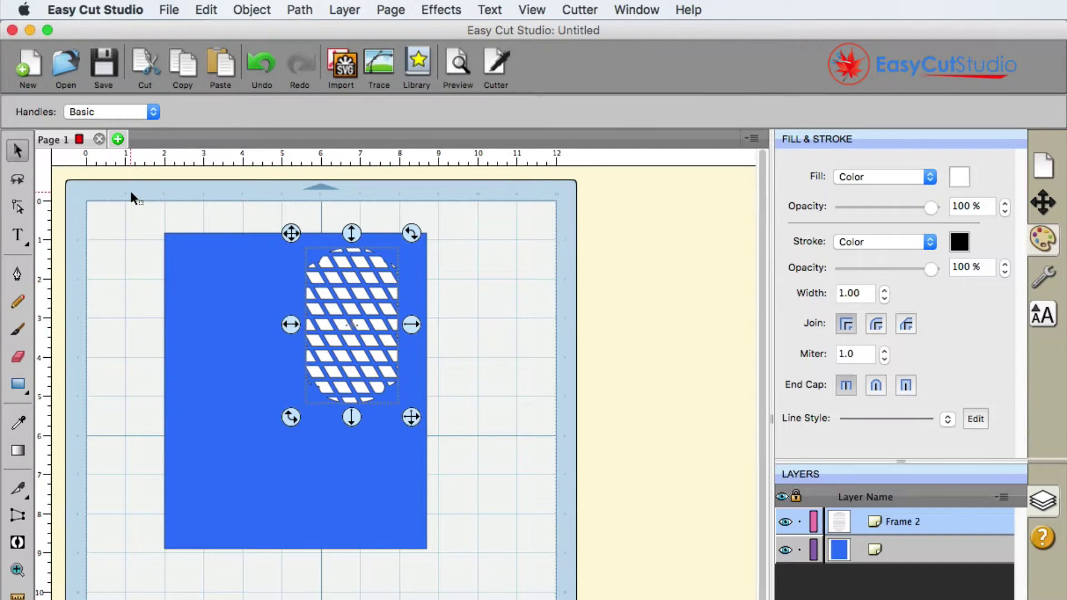
pyautogui.moveTo(125, 189)
pyautogui.mouseDown()
pyautogui.moveTo(388, 405)
pyautogui.moveTo(529, 599)
pyautogui.mouseUp()
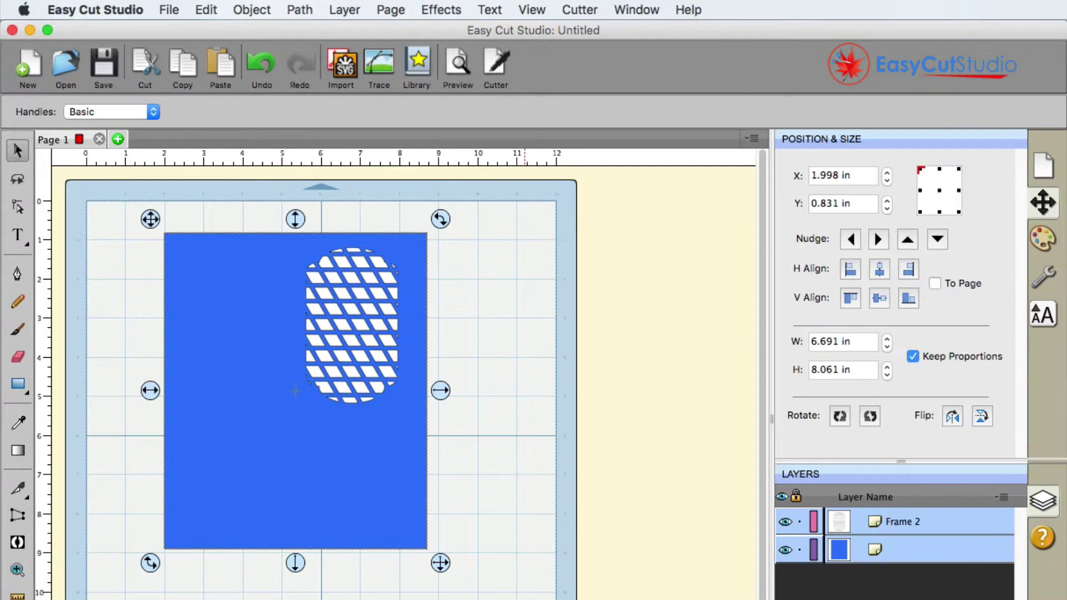
pyautogui.click(253, 12)
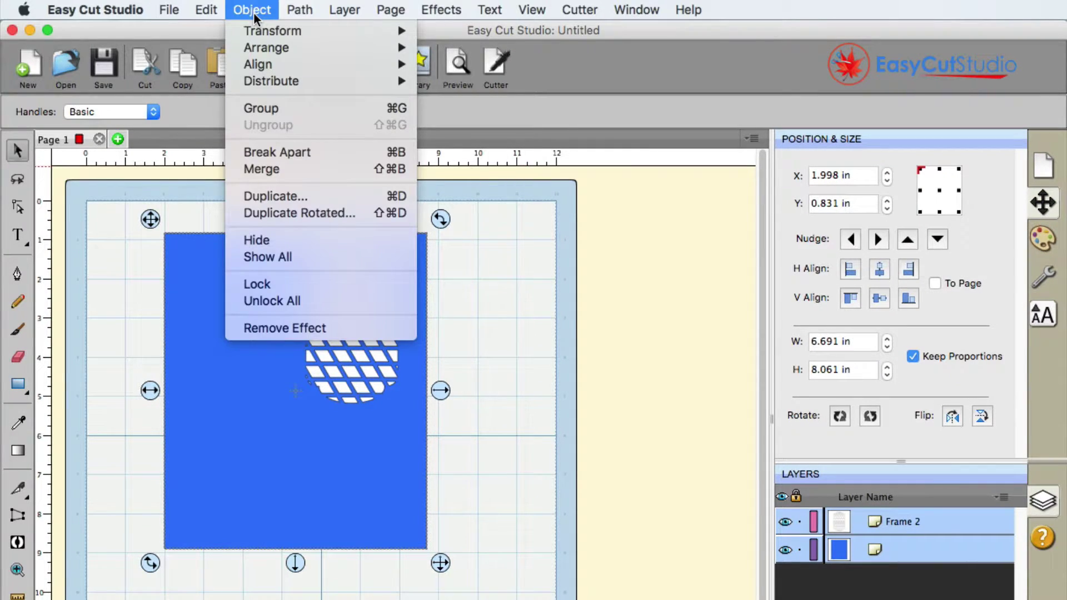
pyautogui.click(283, 169)
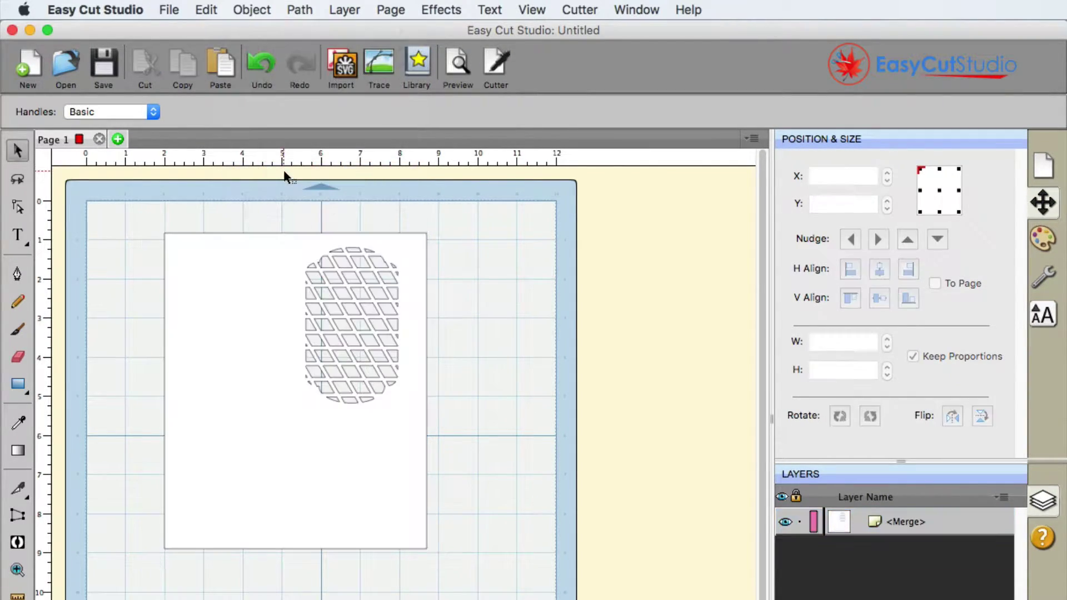
# Step: Give the merged shape a solid blue Color fill so the lattice openings show as holes
pyautogui.click(1040, 244)
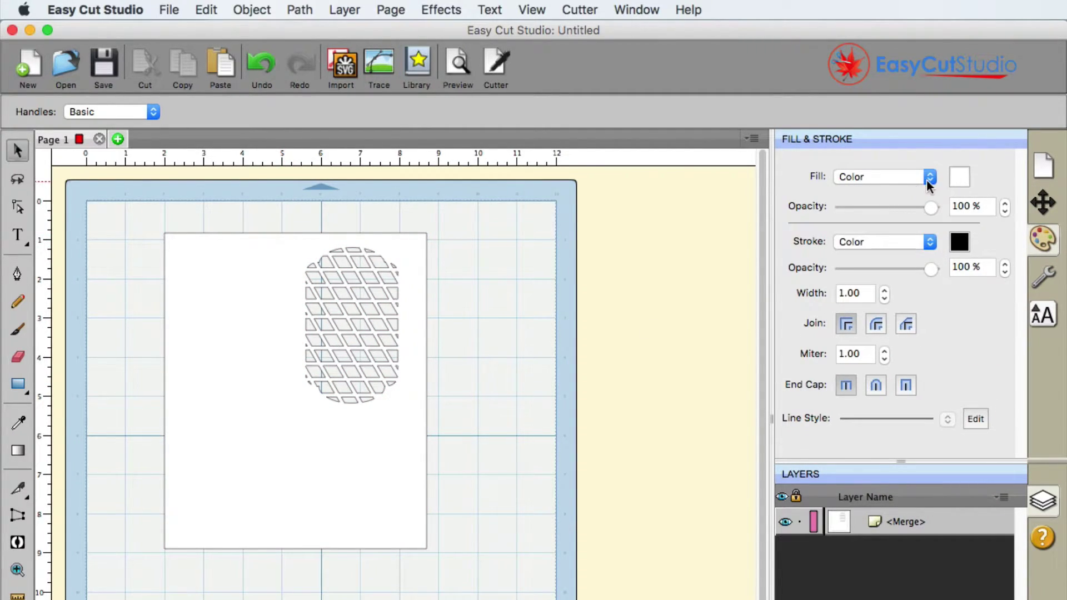
pyautogui.click(960, 177)
pyautogui.click(375, 353)
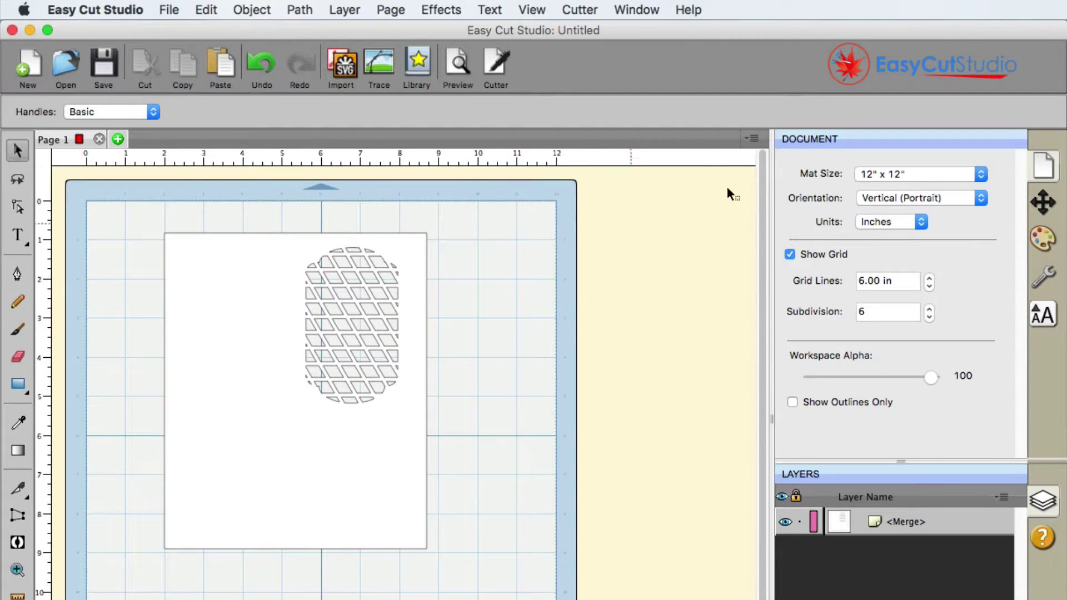
pyautogui.click(391, 443)
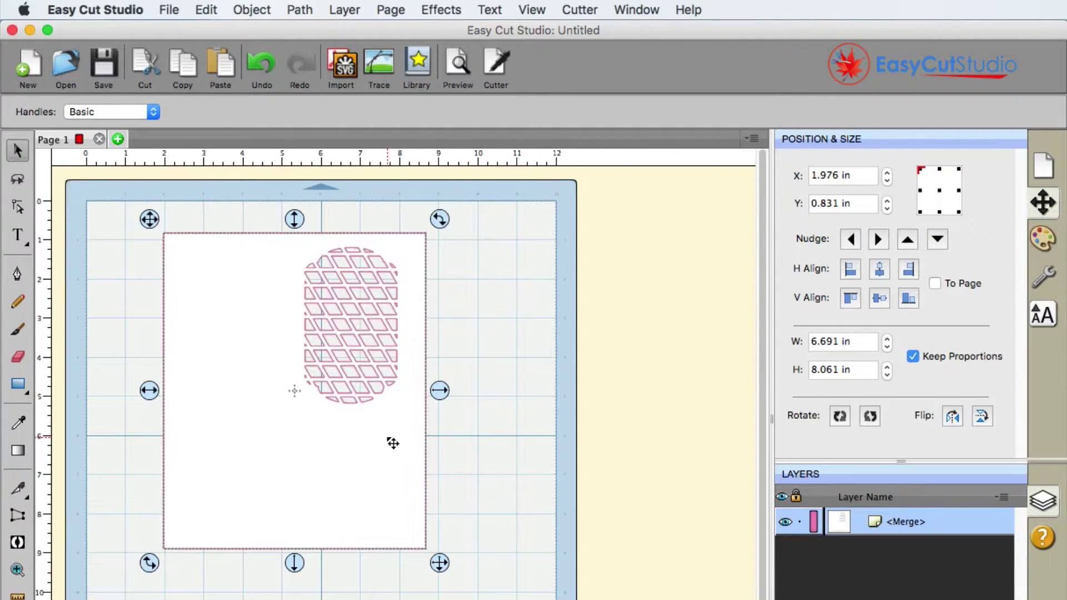
pyautogui.click(1029, 239)
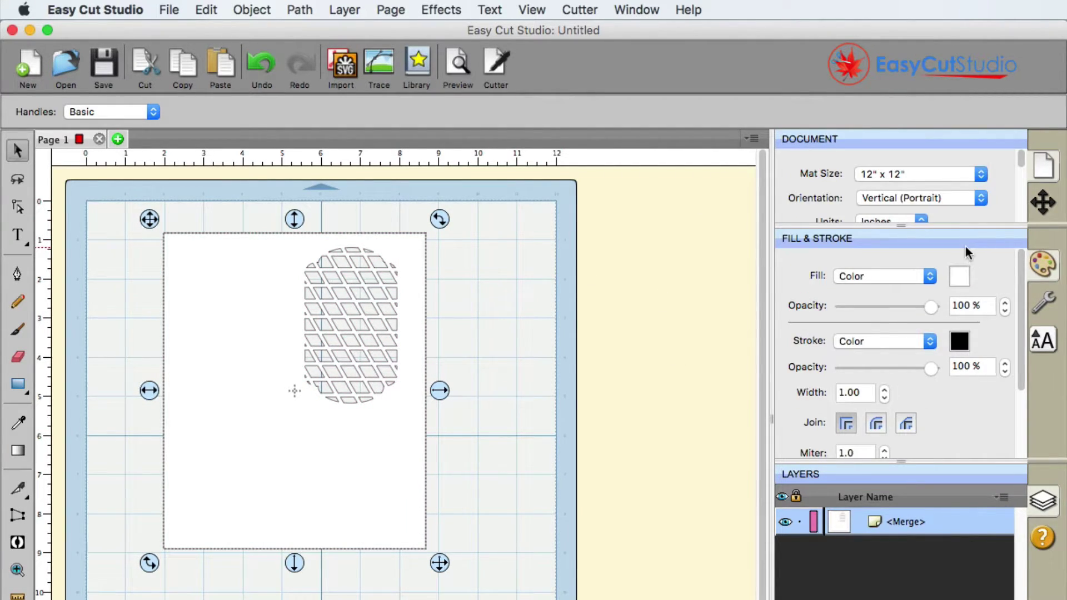
pyautogui.click(904, 276)
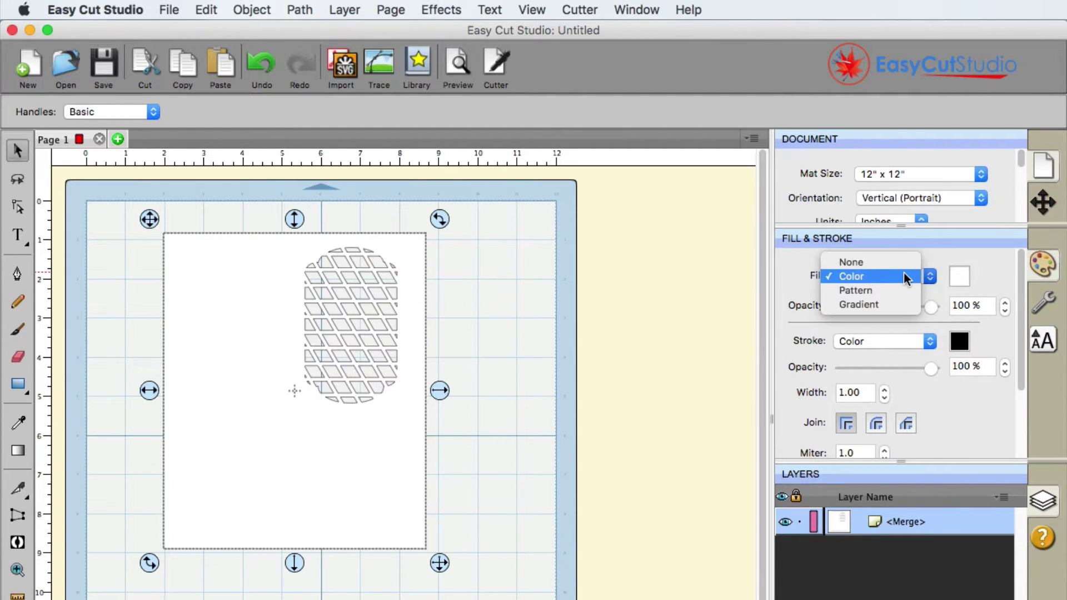
pyautogui.click(904, 273)
pyautogui.click(957, 277)
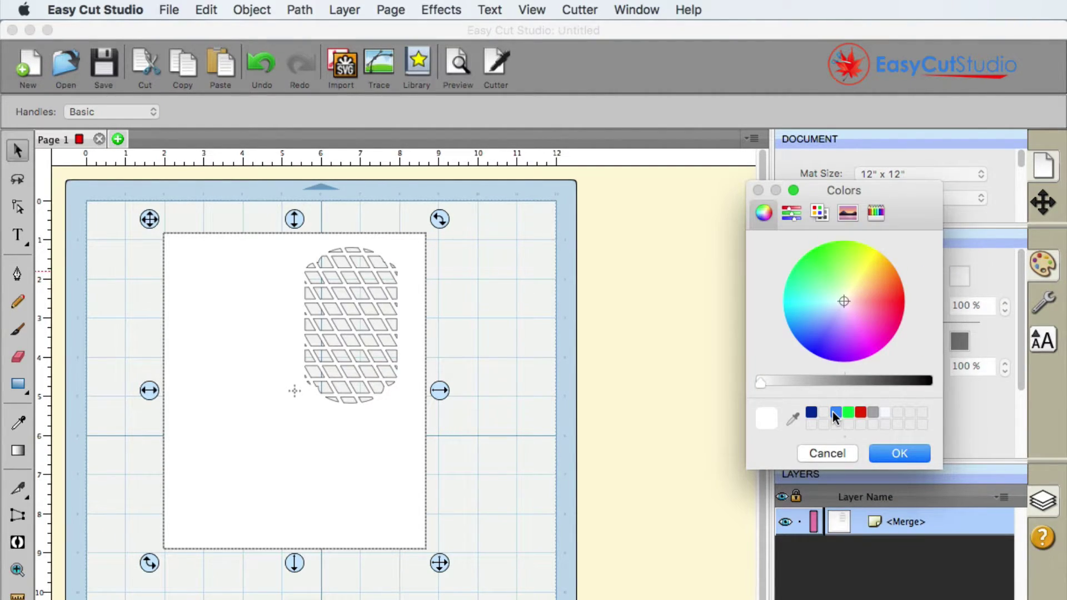
pyautogui.click(835, 412)
pyautogui.click(885, 451)
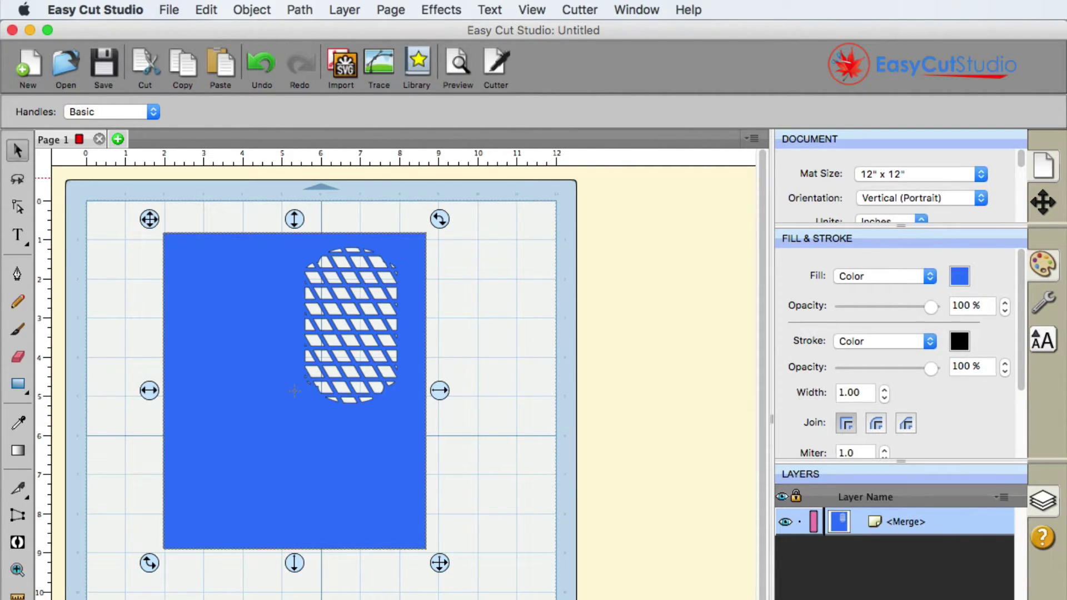
pyautogui.click(1050, 233)
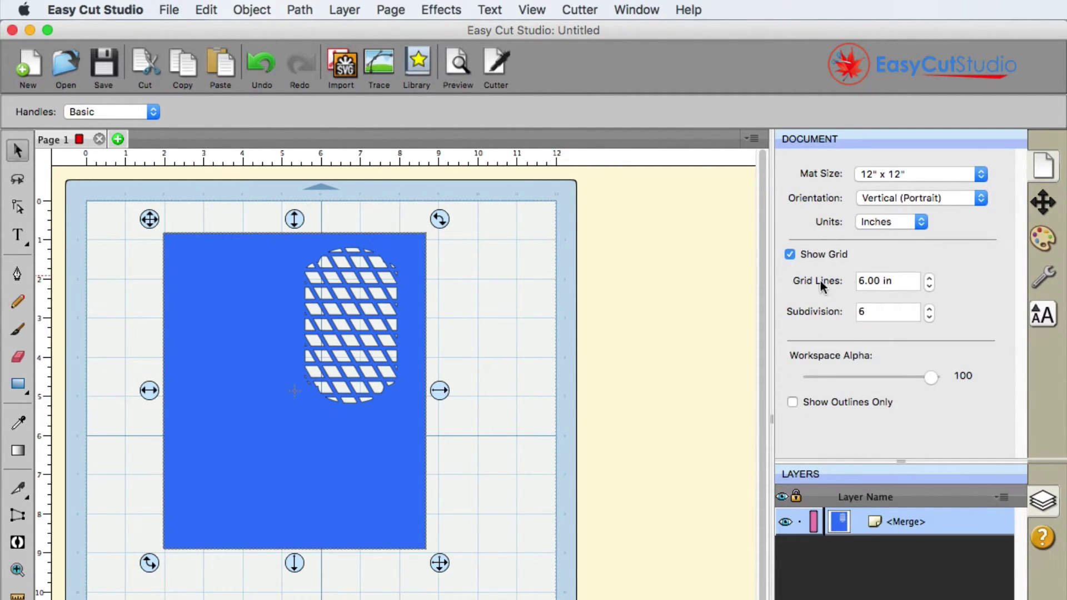